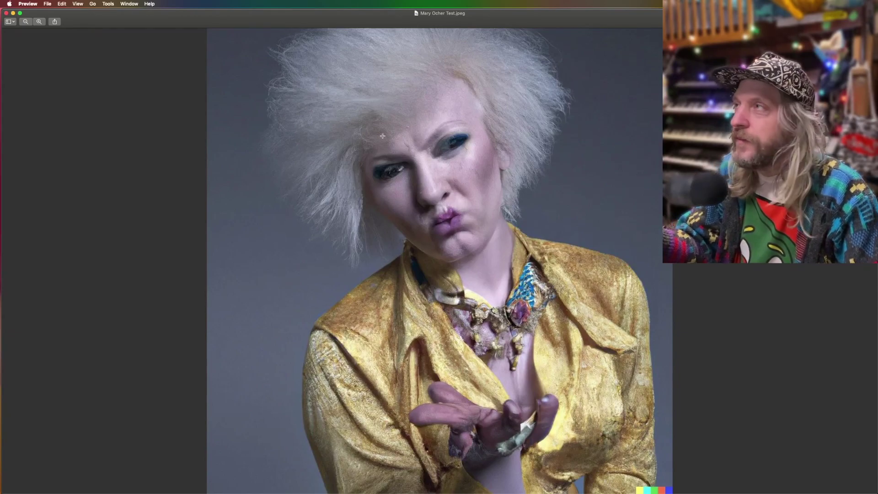
# Switch from Preview to Chrome, which shows the Hugging Face GFPGAN demo page.
pyautogui.press('super+Tab')
pyautogui.press('super+Tab')
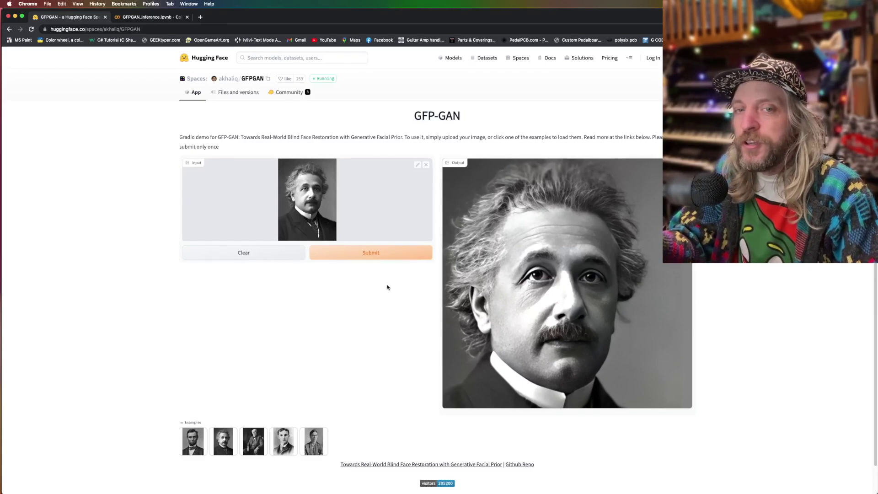
# Clear the demo, upload the portrait test JPEG from Downloads, submit it, then return to the Colab tab.
pyautogui.click(250, 255)
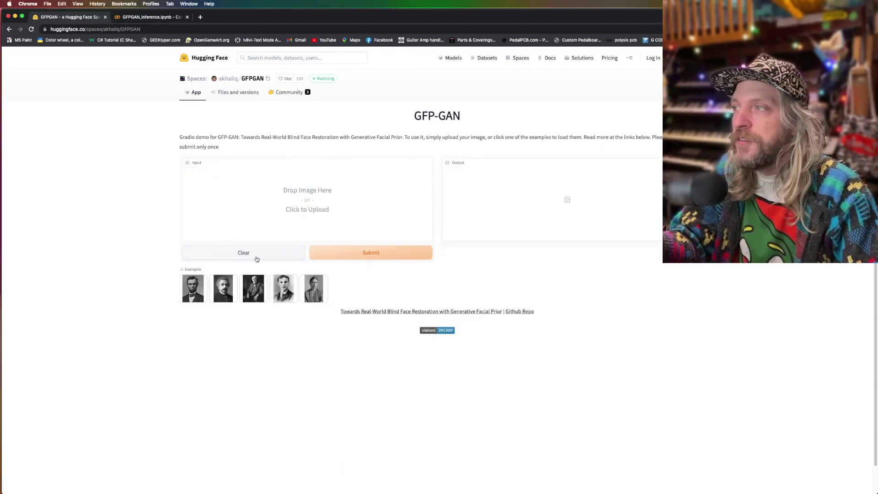
pyautogui.click(315, 203)
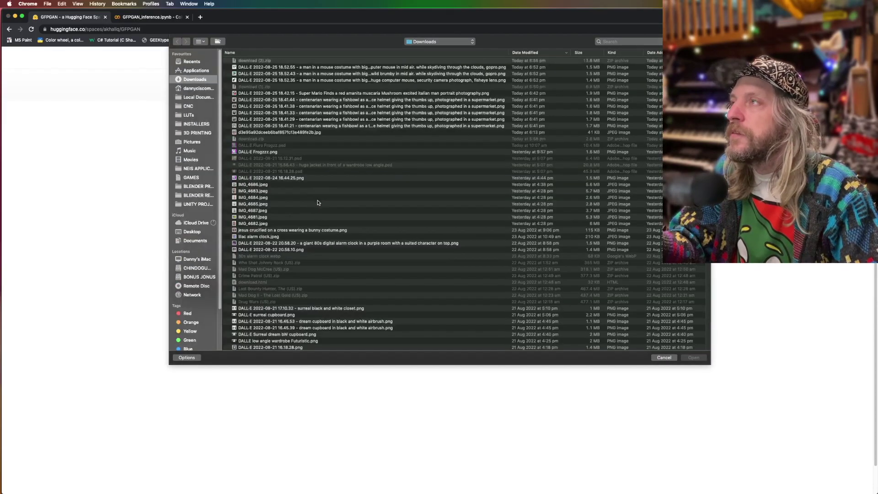
pyautogui.scroll(-8, 326, 206)
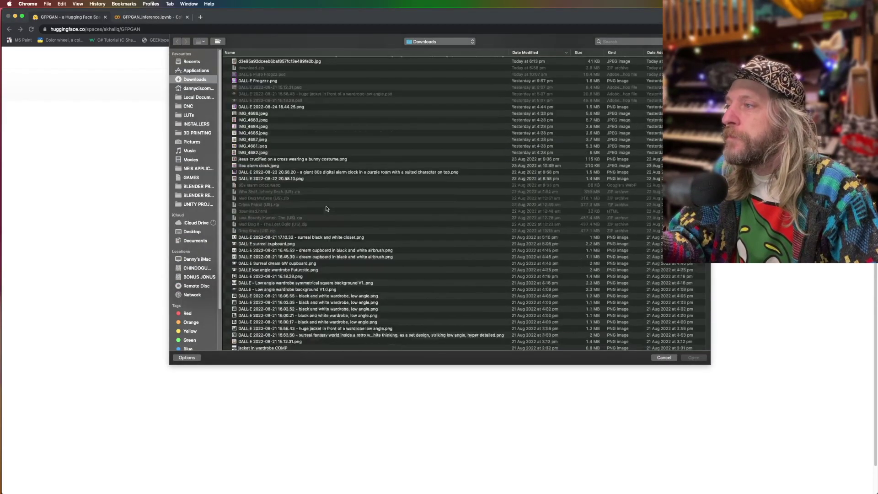
pyautogui.click(264, 296)
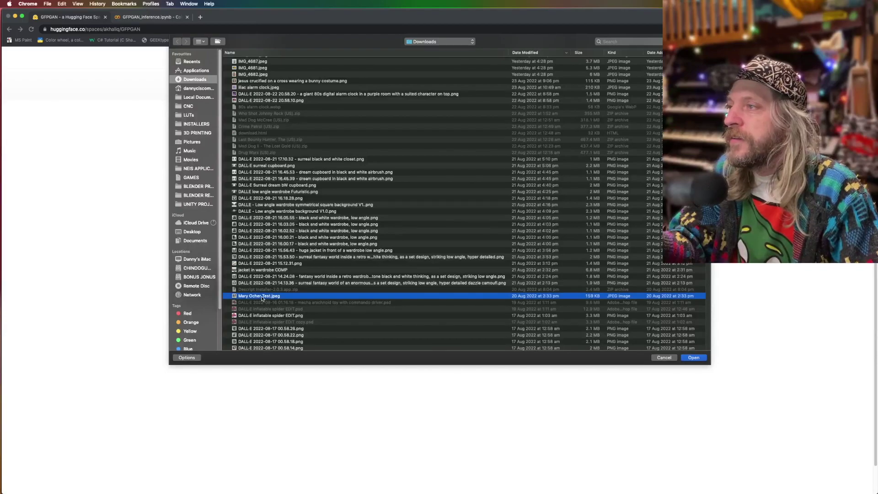
pyautogui.click(694, 358)
pyautogui.click(371, 255)
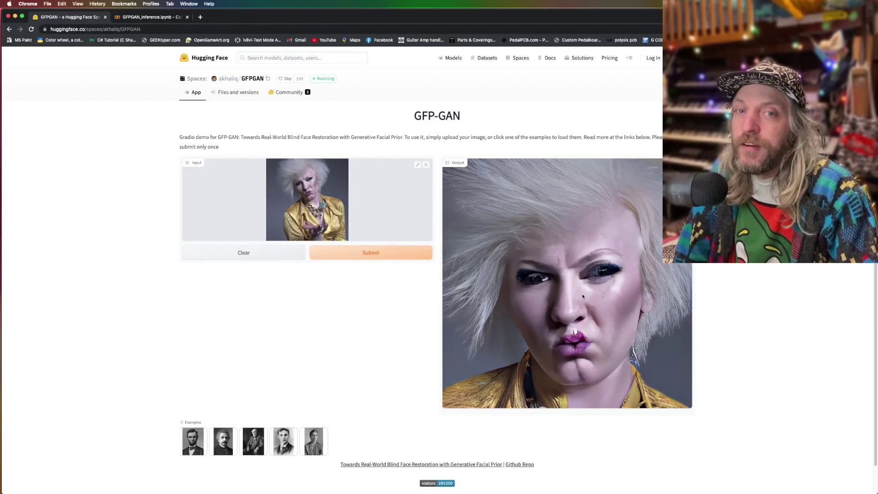
pyautogui.click(143, 19)
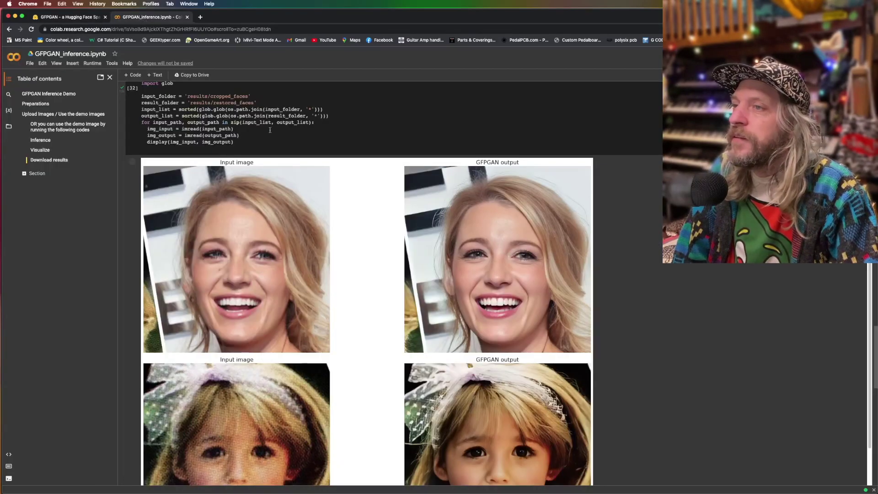
# Open the GFPGAN_inference_PaperModel notebook from the Open in Colab badge at the notebook's top.
pyautogui.scroll(20, 393, 323)
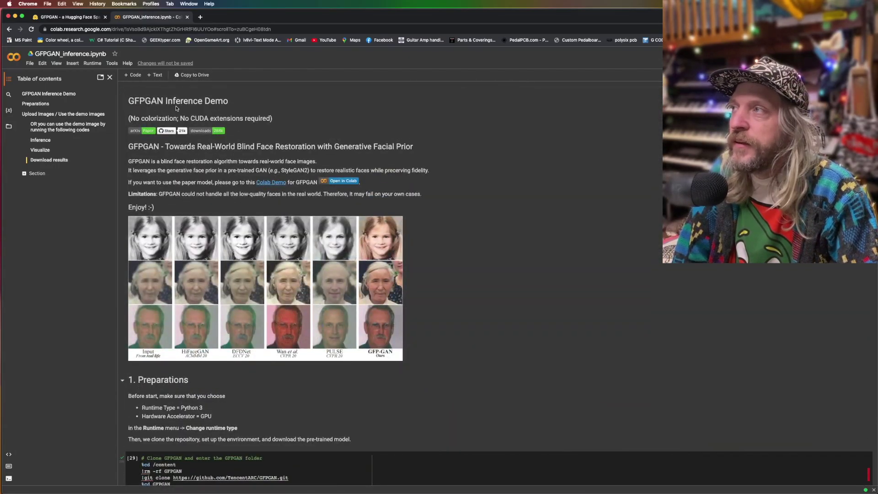
pyautogui.click(341, 181)
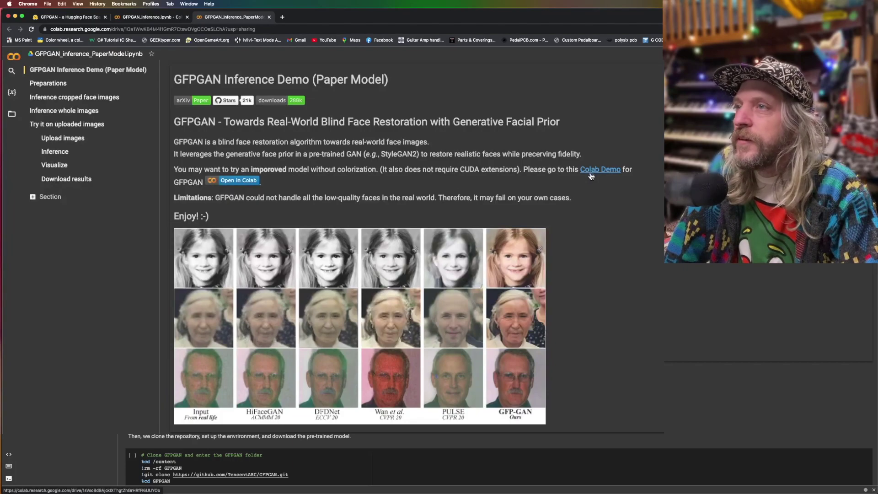
# Close the GFPGAN_inference_PaperModel notebook tab.
pyautogui.click(269, 17)
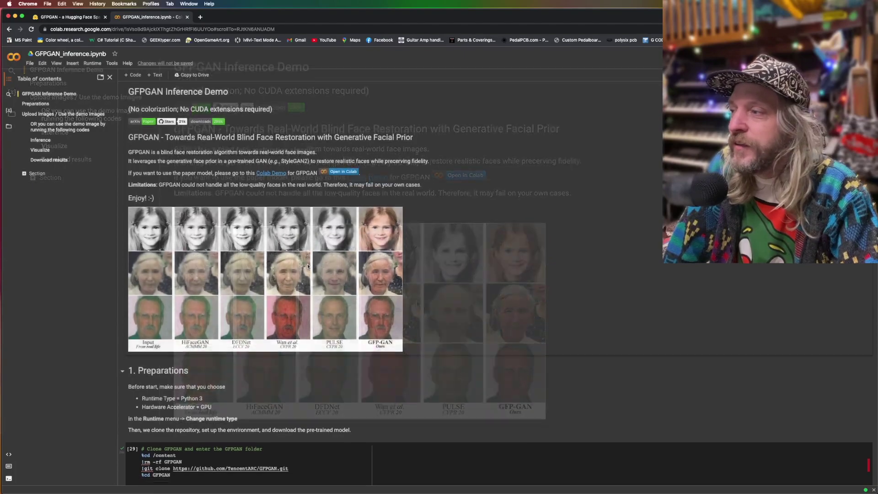
pyautogui.scroll(-10, 308, 266)
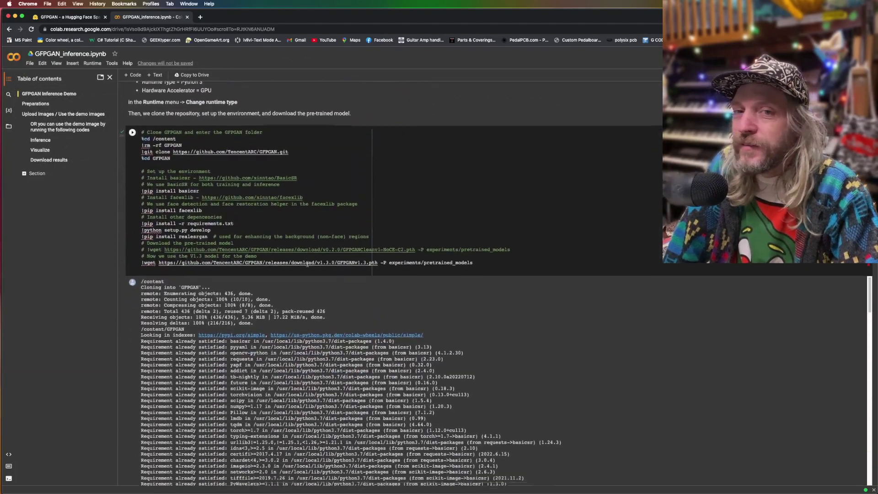
pyautogui.scroll(-6, 308, 265)
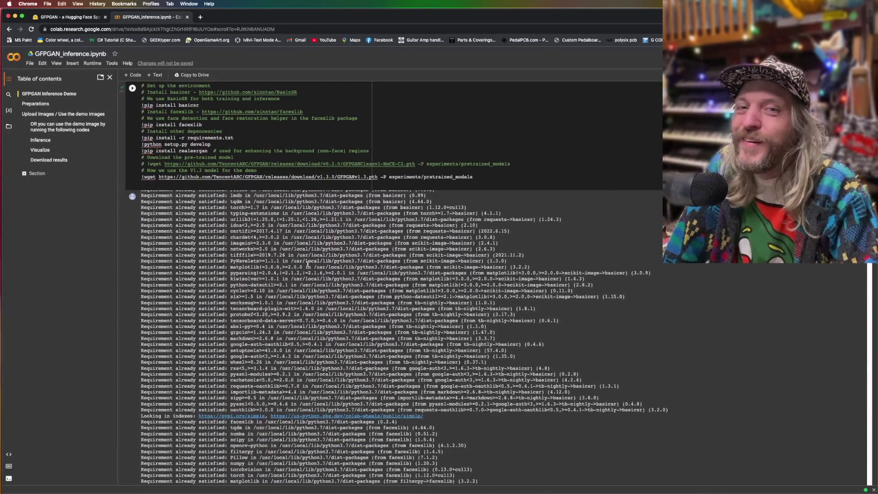
pyautogui.scroll(-10, 307, 263)
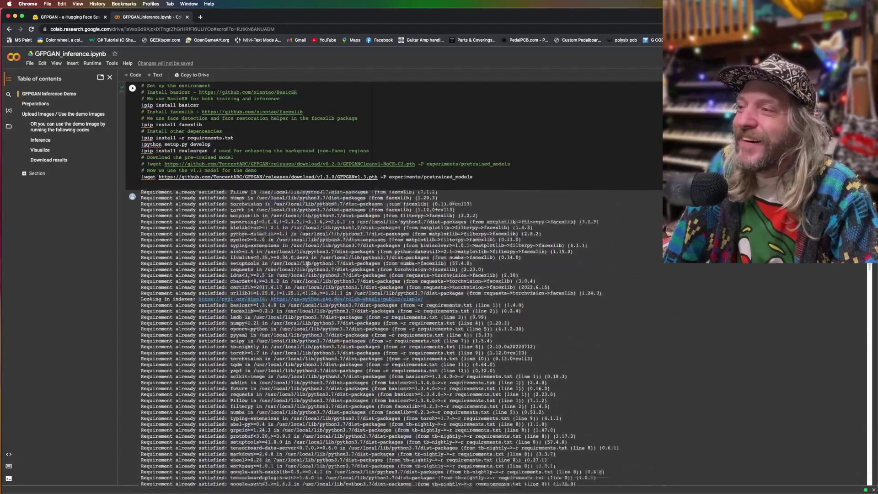
pyautogui.scroll(-10, 308, 264)
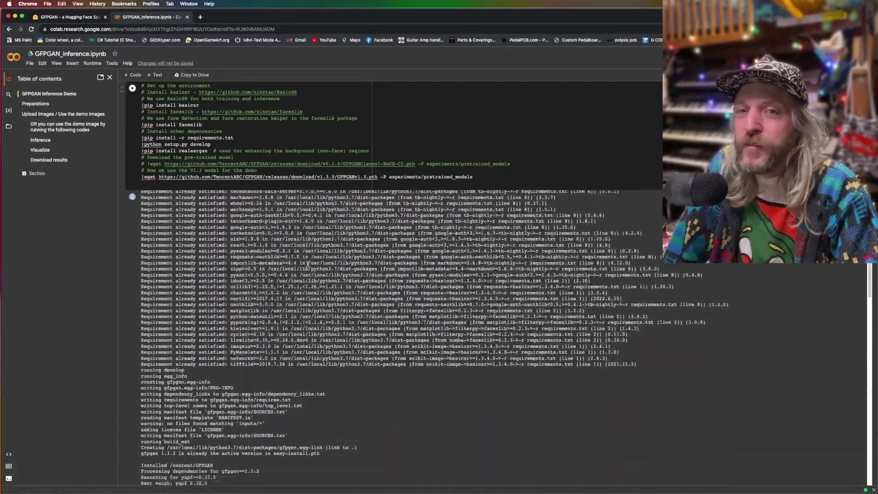
pyautogui.scroll(-8, 308, 264)
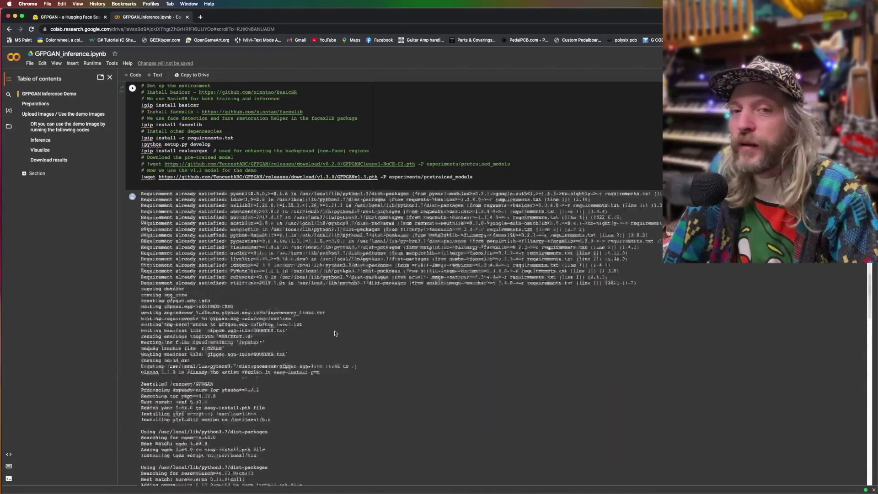
pyautogui.scroll(15, 337, 334)
pyautogui.scroll(10, 336, 334)
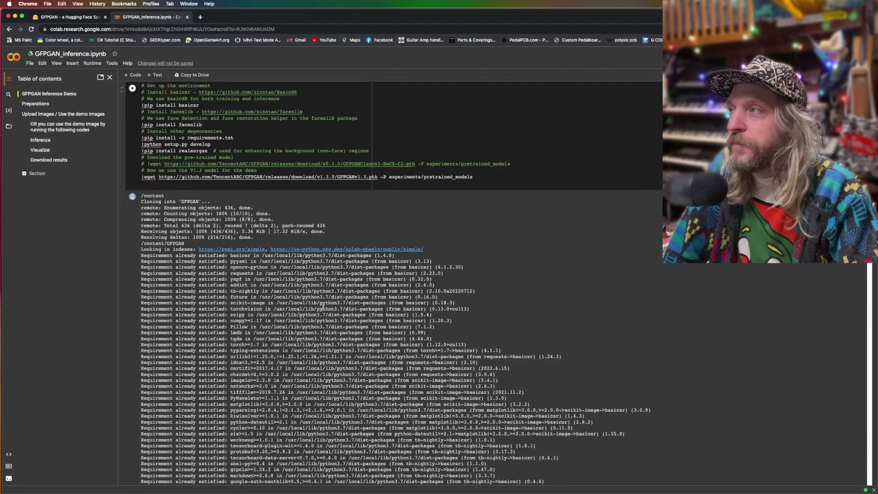
pyautogui.scroll(10, 326, 315)
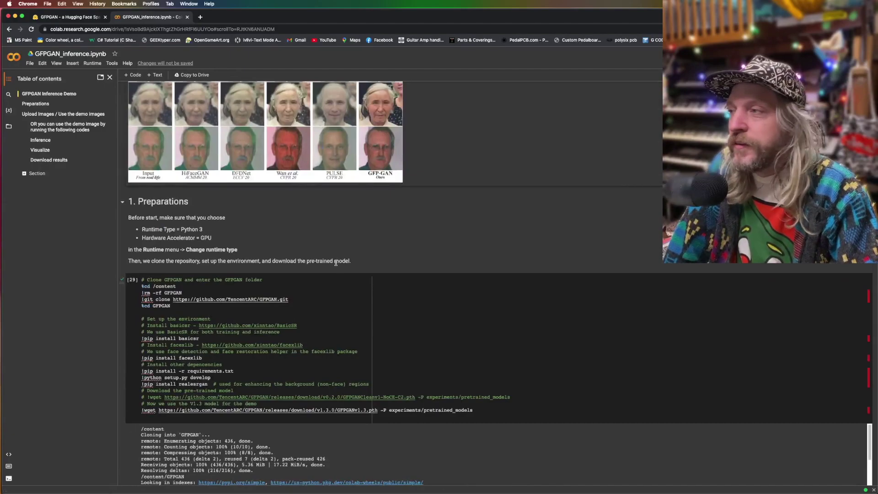
pyautogui.scroll(7, 345, 259)
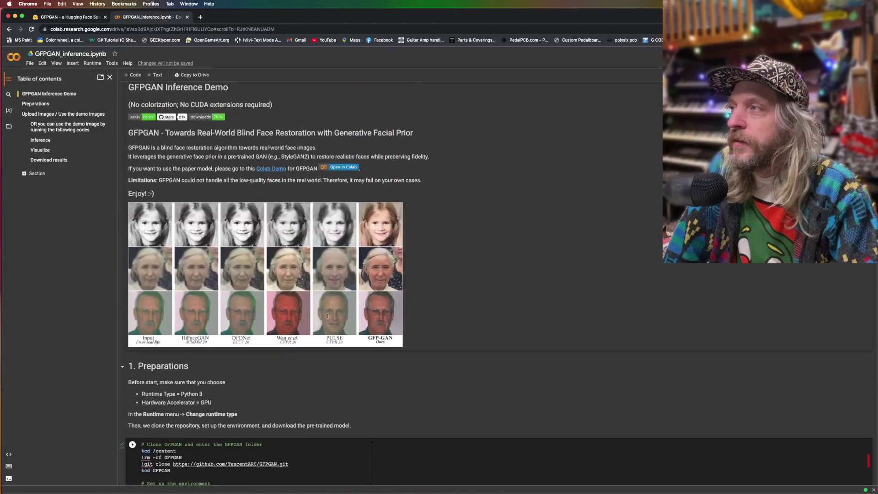
pyautogui.scroll(1, 291, 224)
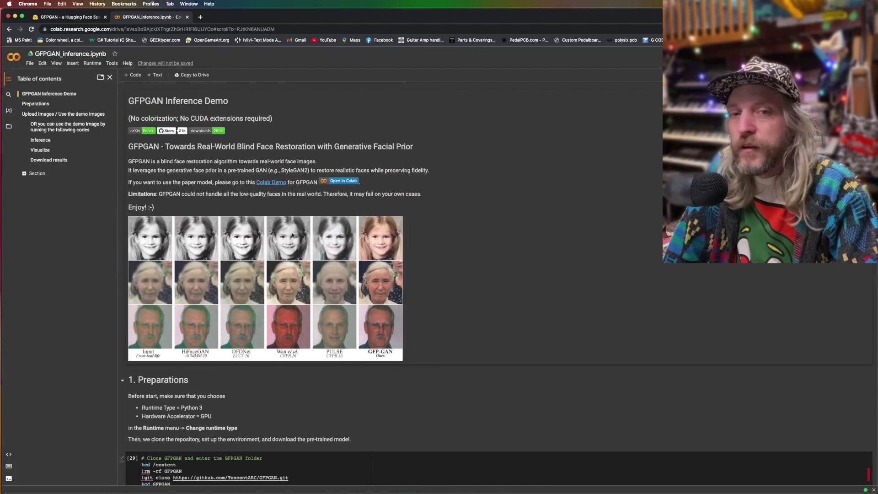
pyautogui.scroll(-7, 292, 235)
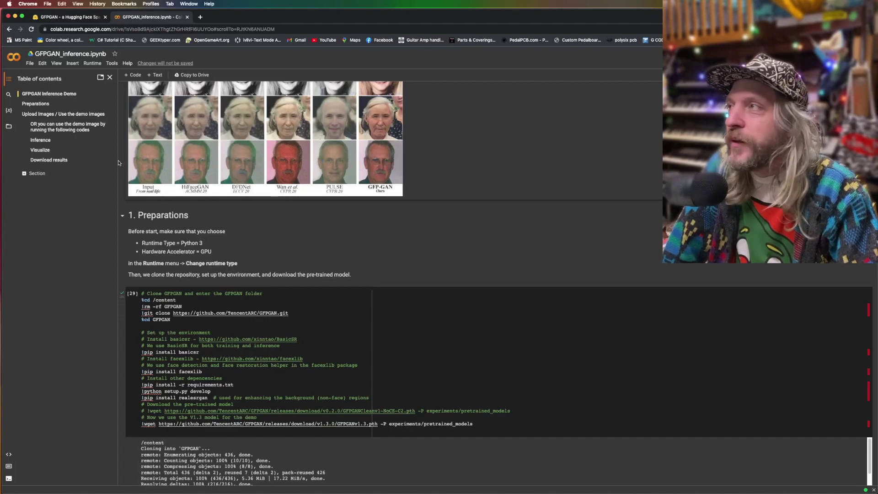
# Check the notebook settings' hardware accelerator without changes, then scroll to section 1, Preparations.
pyautogui.click(92, 63)
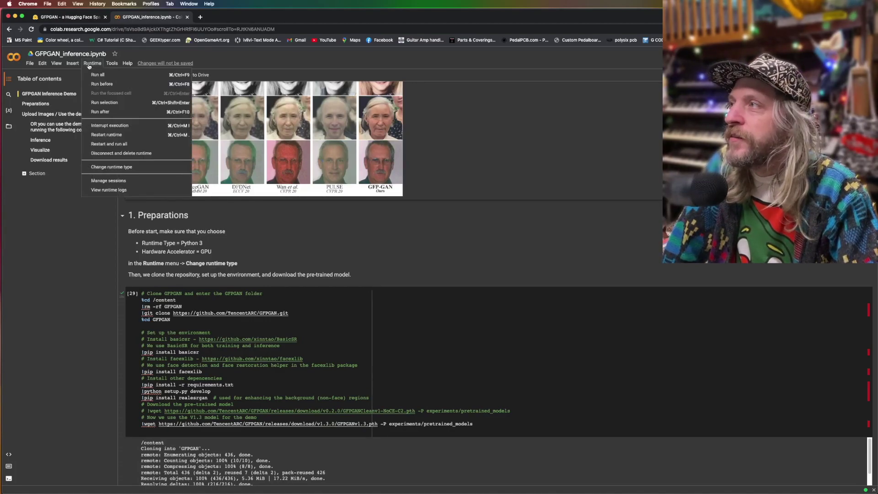
pyautogui.click(121, 168)
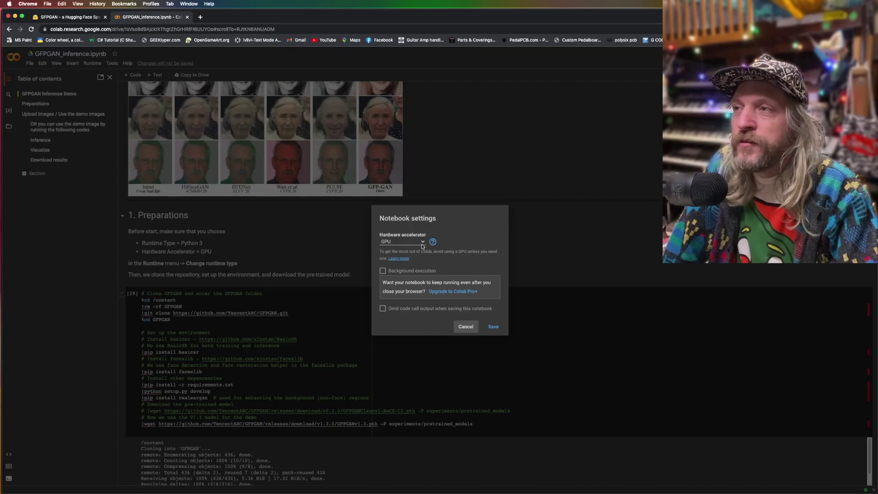
pyautogui.click(469, 328)
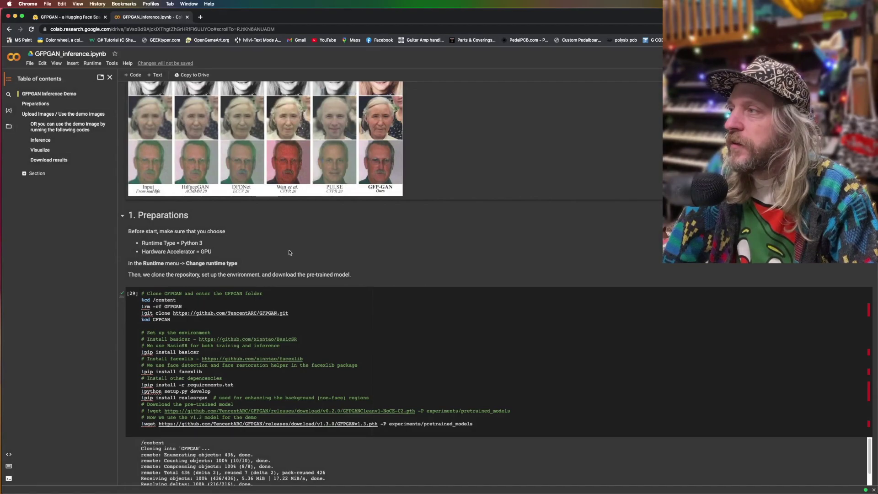
pyautogui.scroll(-2, 257, 298)
pyautogui.scroll(-1, 301, 244)
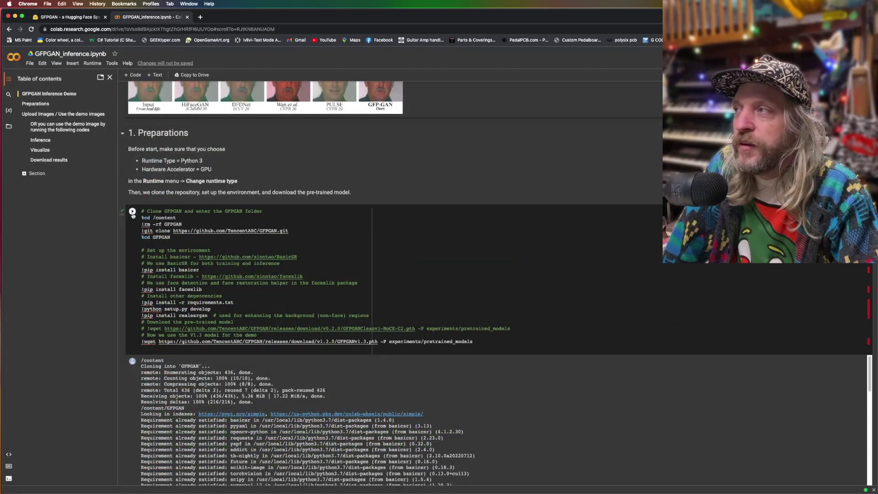
# Run the Preparations cell anyway despite the warning, installing GFPGAN and downloading the GFPGANv1.3 model.
pyautogui.click(132, 212)
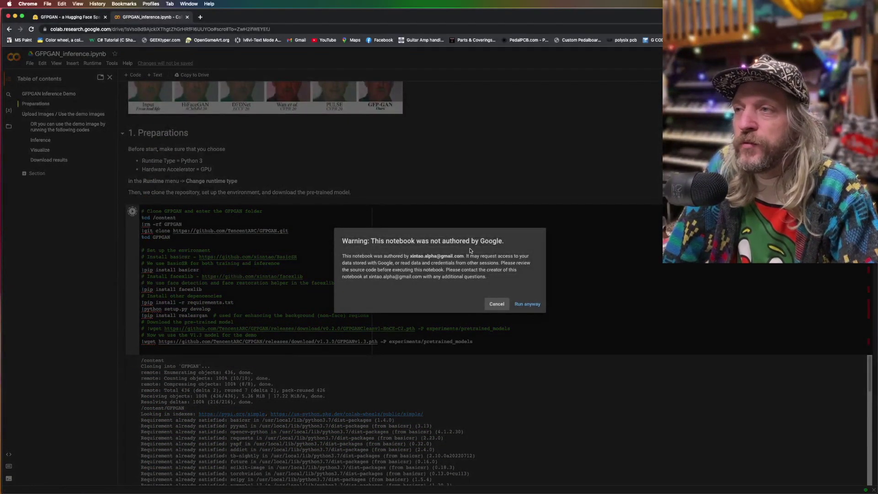
pyautogui.click(528, 304)
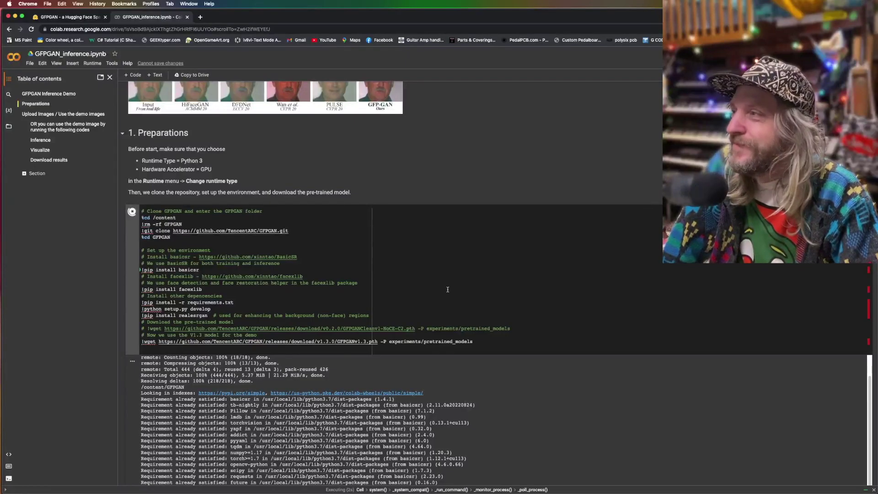
pyautogui.scroll(-10, 376, 297)
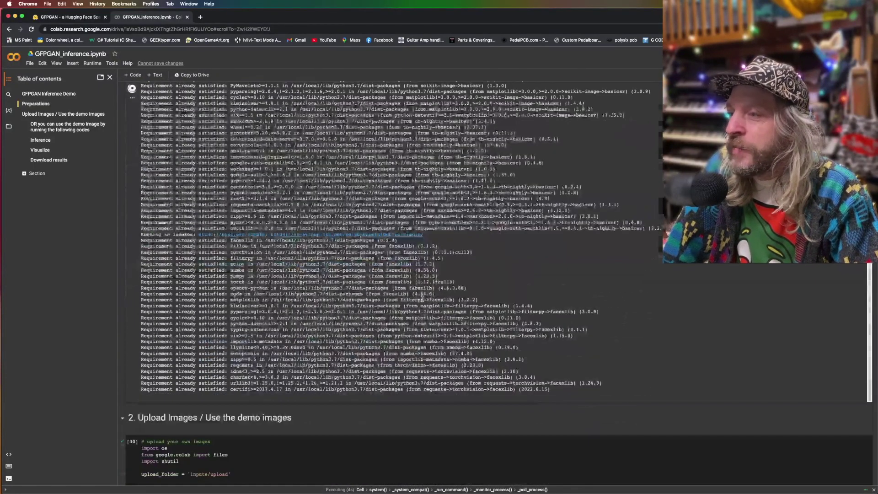
pyautogui.scroll(8, 423, 297)
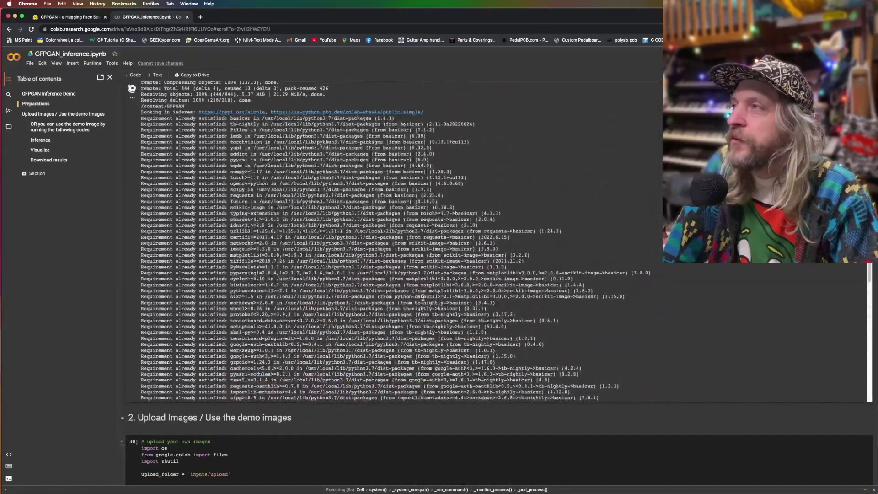
pyautogui.scroll(-5, 423, 298)
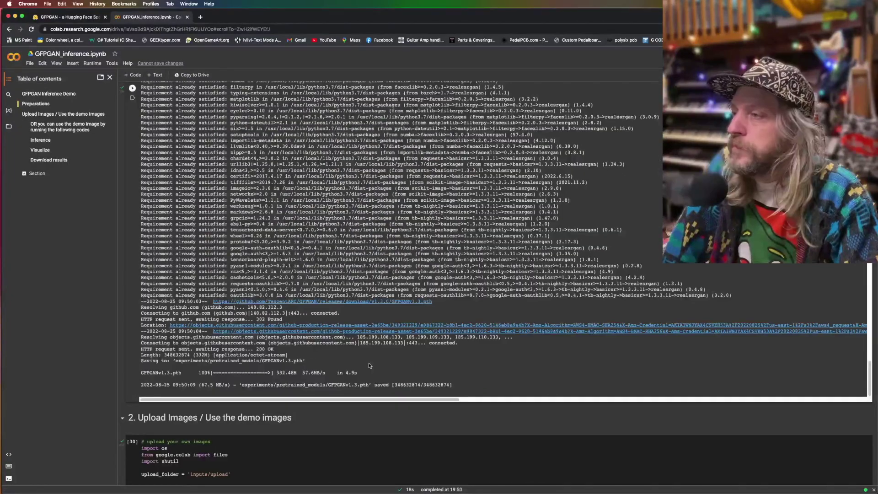
pyautogui.scroll(-5, 370, 366)
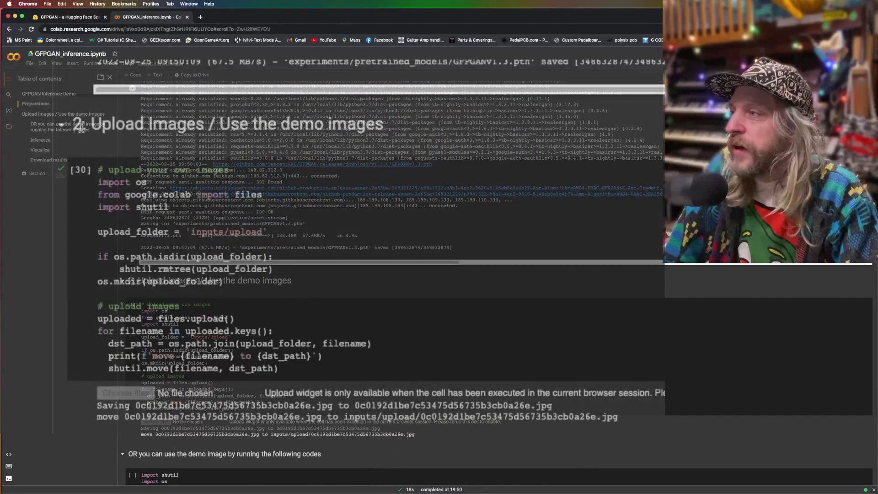
# Run the upload cell and upload the portrait test JPEG from Downloads into inputs/upload.
pyautogui.click(80, 172)
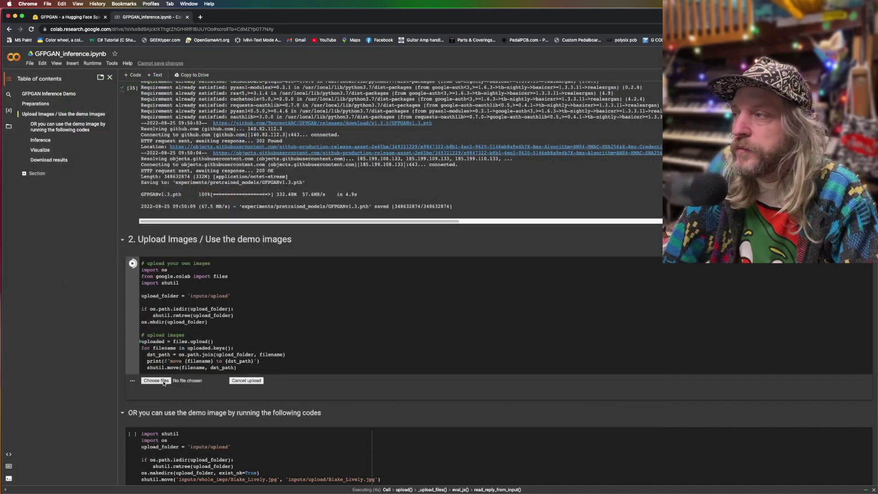
pyautogui.click(163, 382)
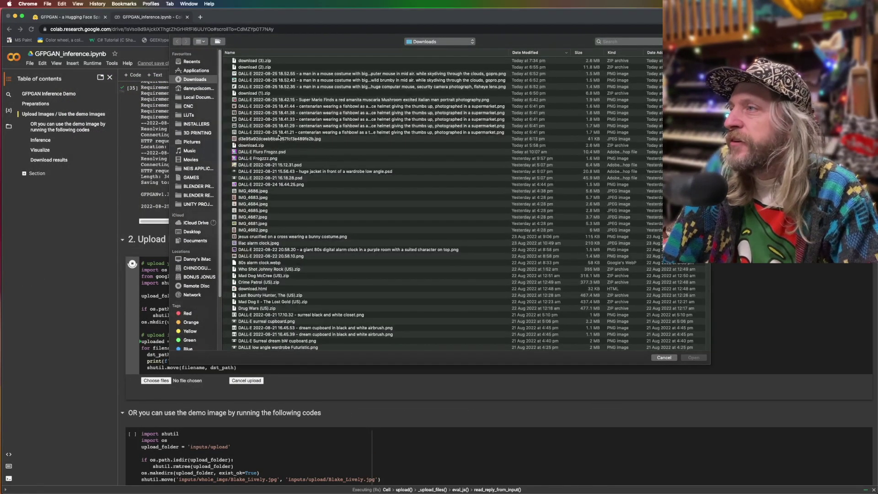
pyautogui.scroll(-5, 306, 181)
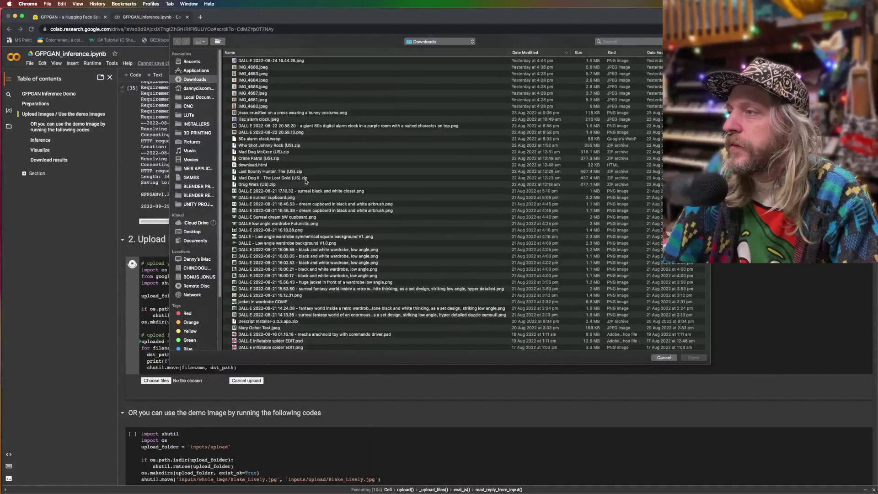
pyautogui.click(266, 327)
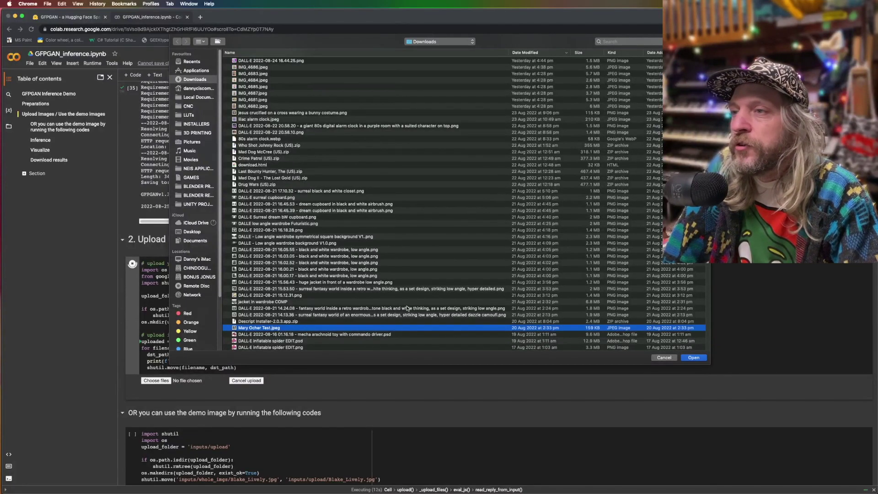
pyautogui.click(693, 357)
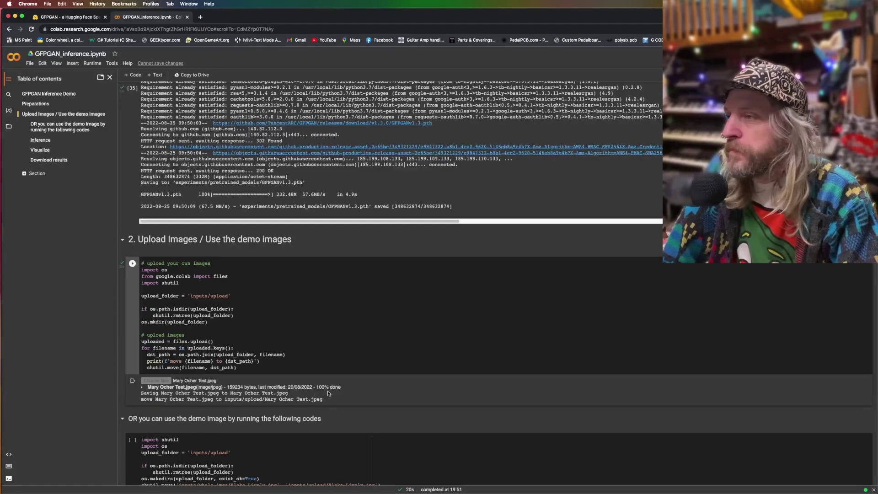
pyautogui.scroll(-2, 373, 388)
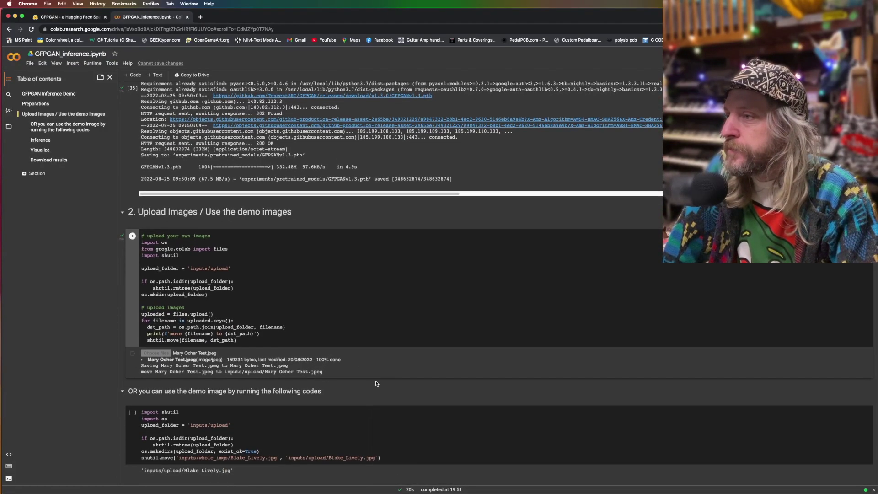
pyautogui.scroll(-4, 378, 361)
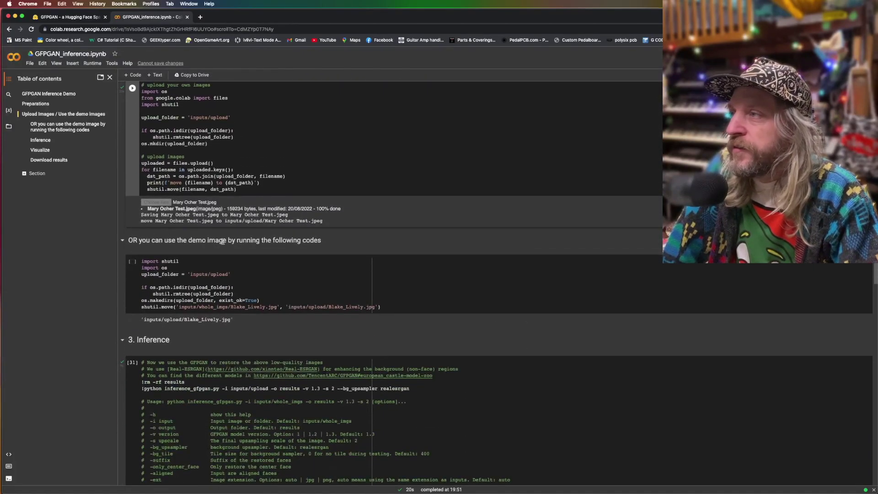
pyautogui.scroll(-2, 331, 288)
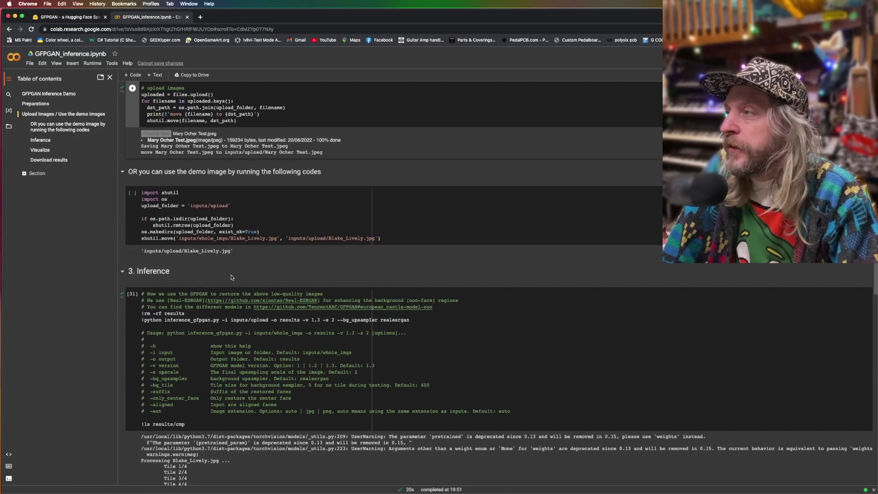
pyautogui.scroll(-1, 231, 278)
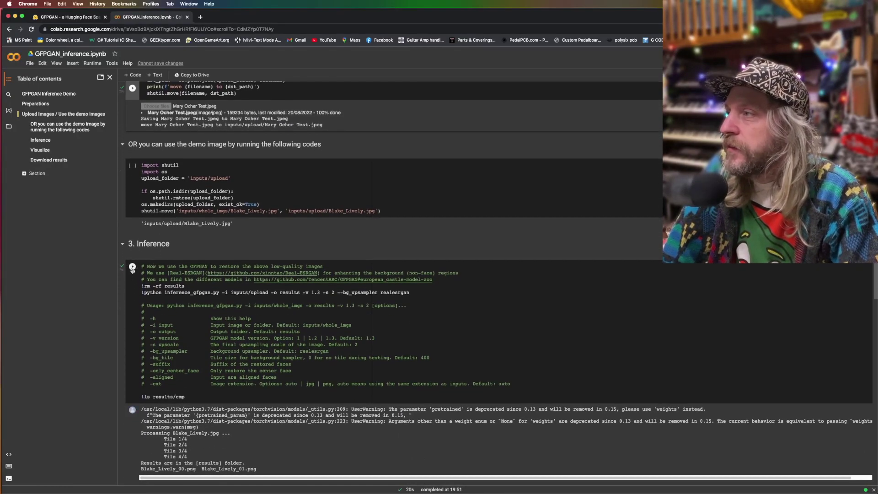
# Run the 3. Inference cell, processing 9 tiles and saving the restored PNG to results.
pyautogui.click(132, 268)
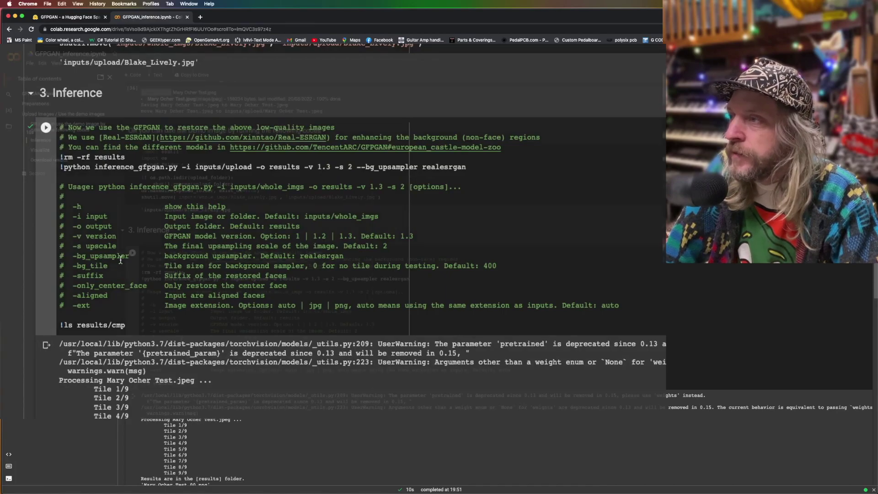
pyautogui.scroll(-3, 193, 328)
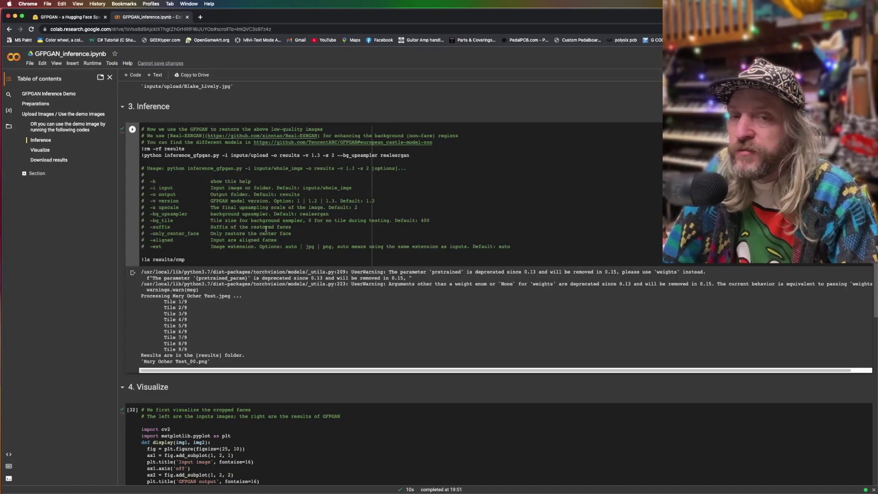
pyautogui.scroll(-4, 265, 228)
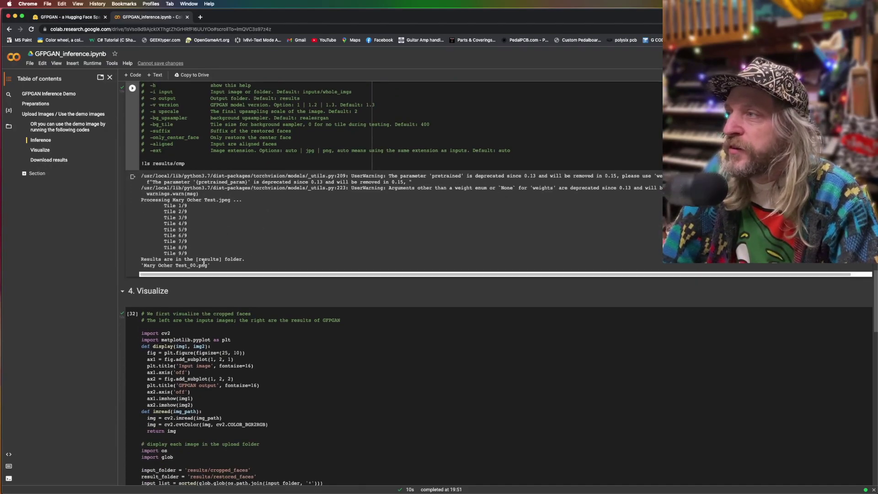
pyautogui.scroll(-4, 276, 245)
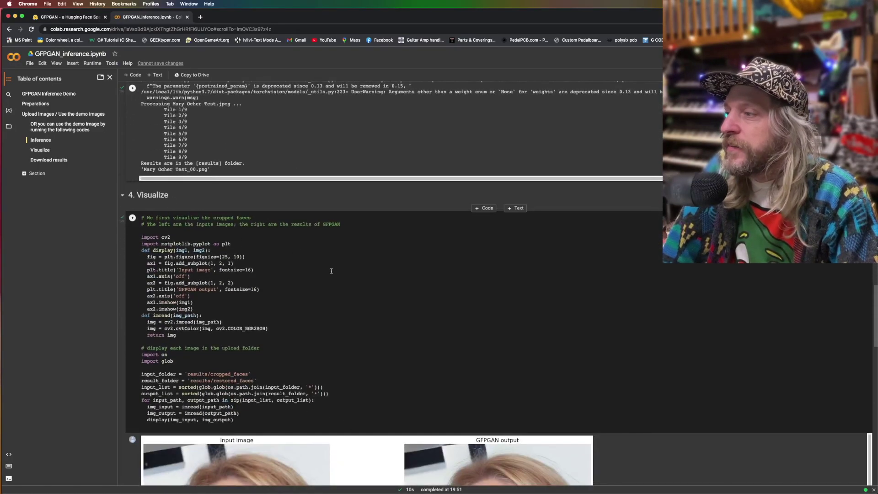
pyautogui.scroll(-3, 332, 268)
pyautogui.scroll(-1, 335, 273)
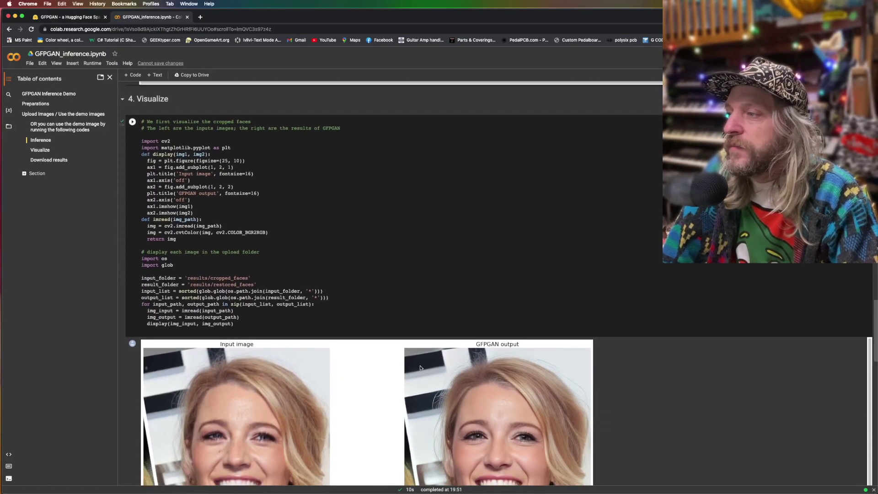
pyautogui.scroll(3, 365, 275)
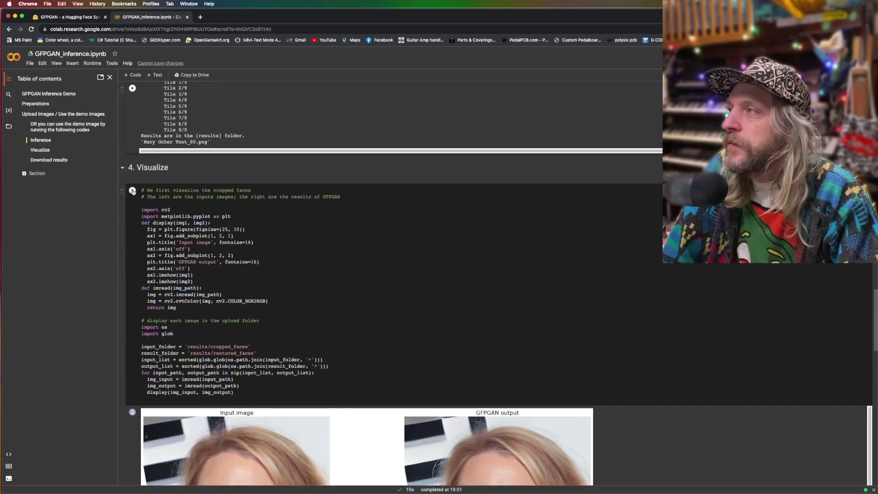
# Run the 4. Visualize cell to compare input and GFPGAN output, then go to the Hugging Face tab.
pyautogui.click(132, 190)
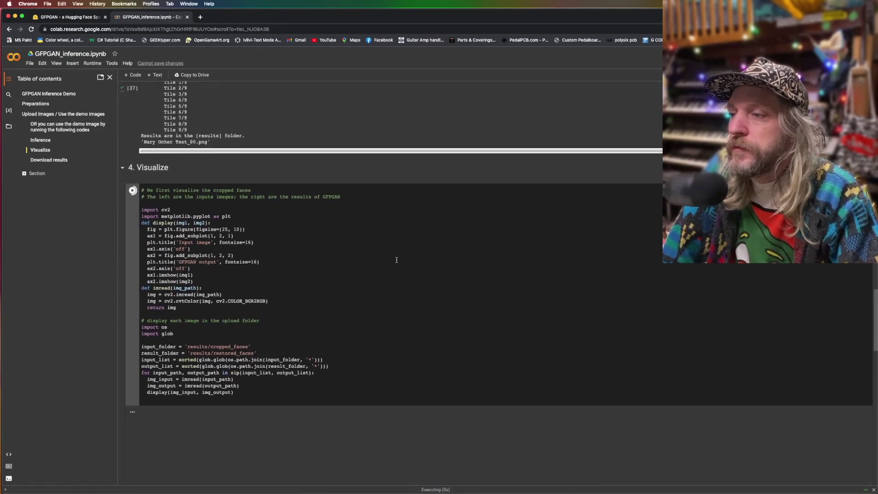
pyautogui.scroll(-1, 366, 252)
pyautogui.scroll(-10, 439, 308)
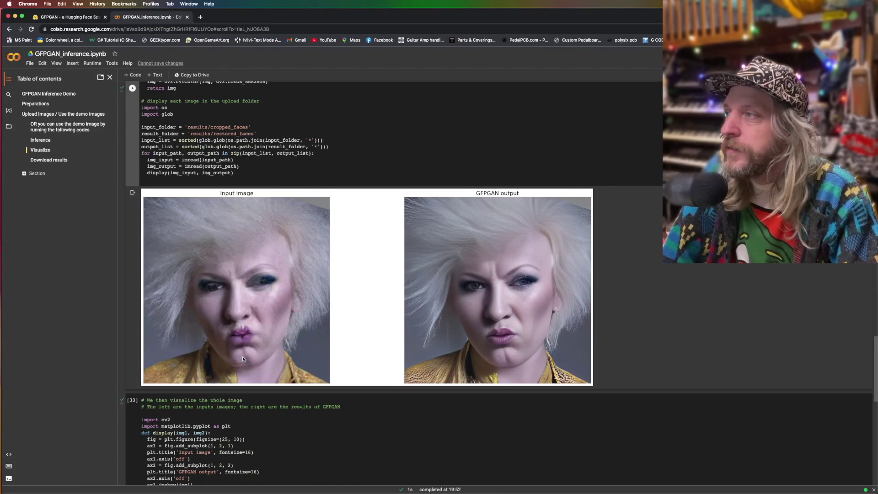
pyautogui.click(68, 17)
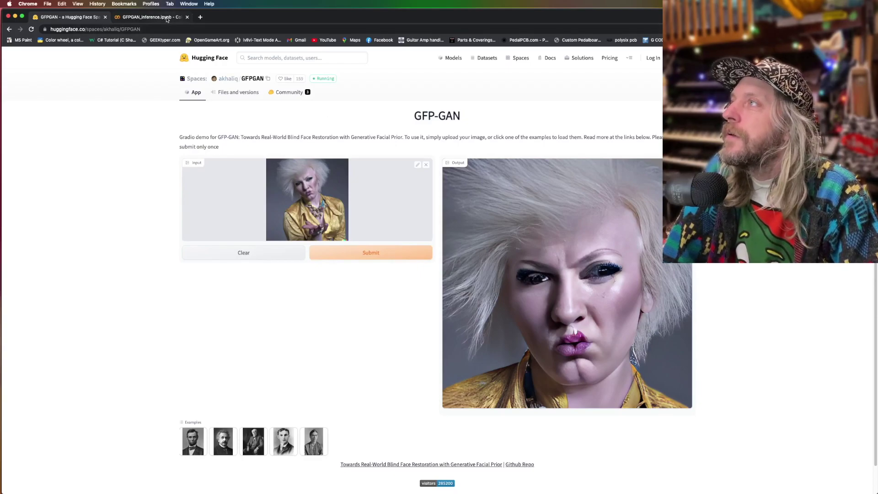
# Return to the GFPGAN_inference.ipynb tab and look over the cropped input and restored faces.
pyautogui.click(151, 17)
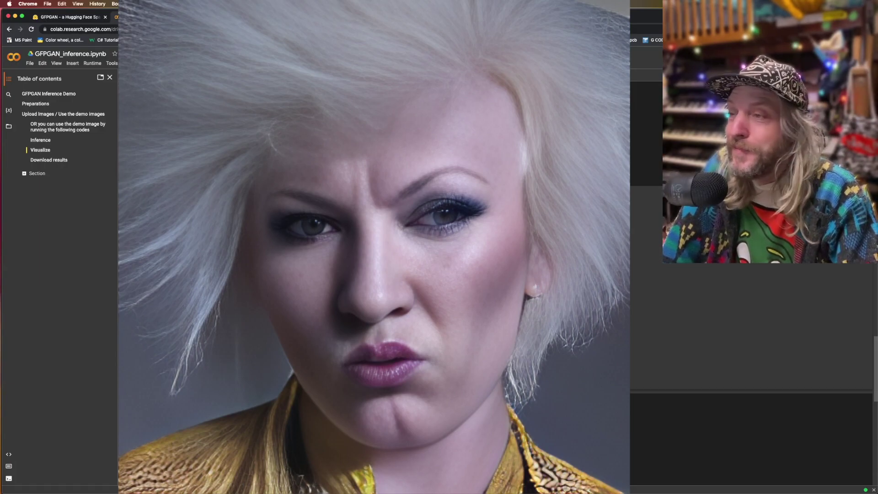
pyautogui.scroll(-2, 750, 321)
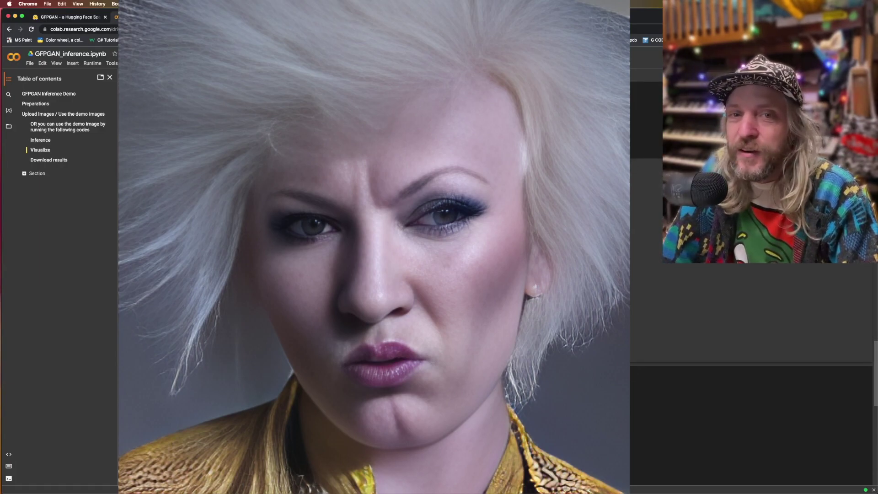
pyautogui.scroll(-3, 750, 343)
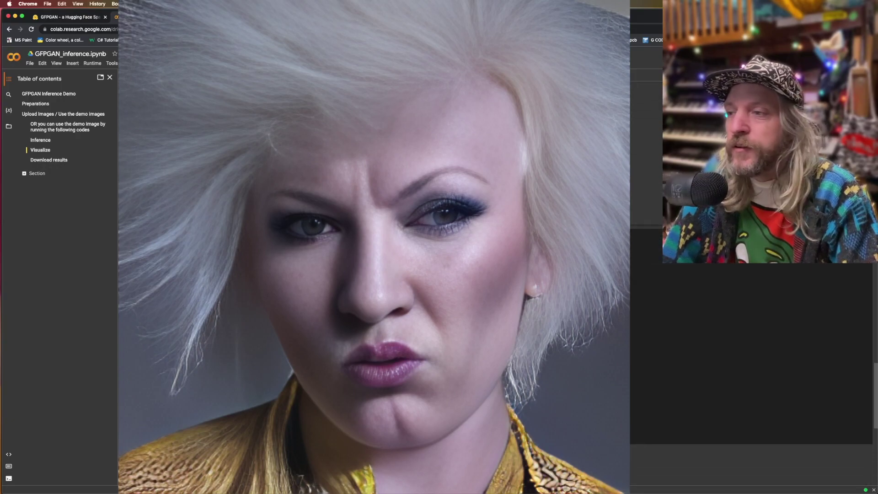
pyautogui.scroll(1, 750, 343)
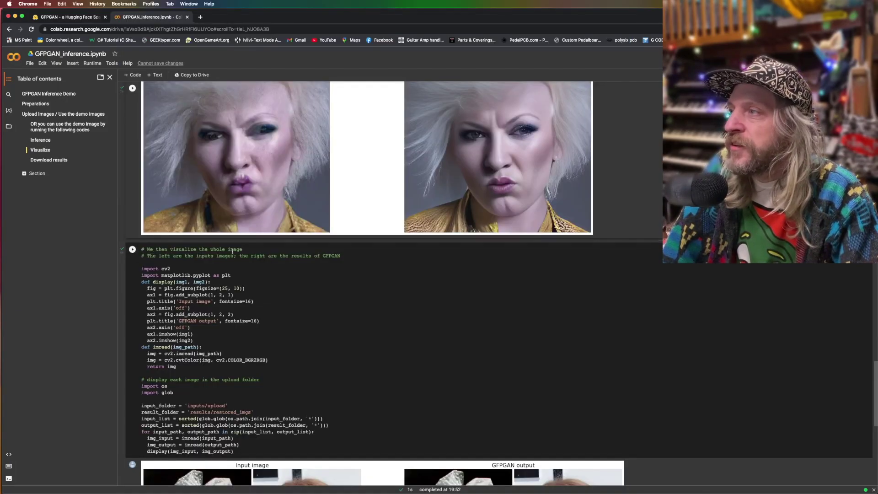
# Rerun the 'visualize the whole image' cell and scroll to the full Input versus GFPGAN comparison.
pyautogui.click(132, 249)
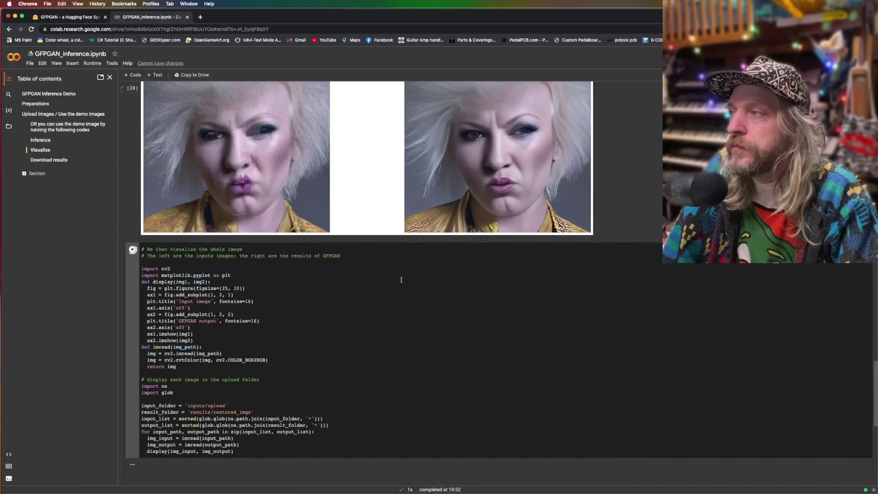
pyautogui.scroll(-1, 474, 293)
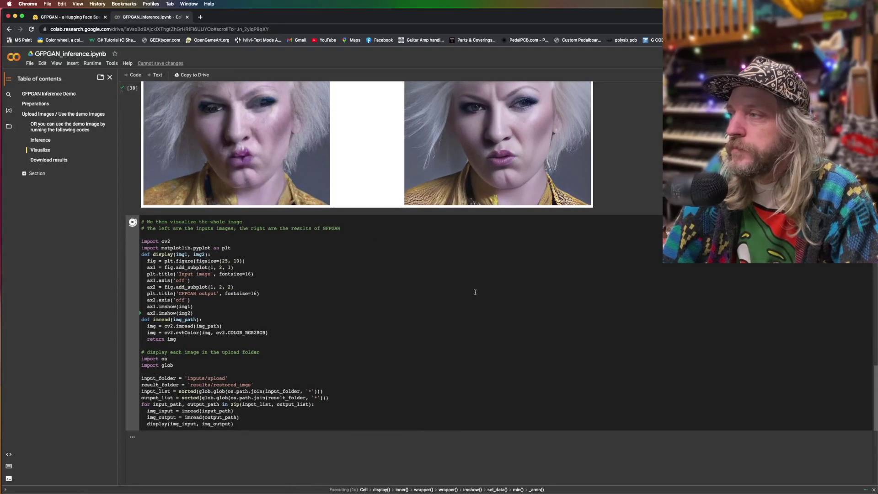
pyautogui.scroll(-5, 478, 293)
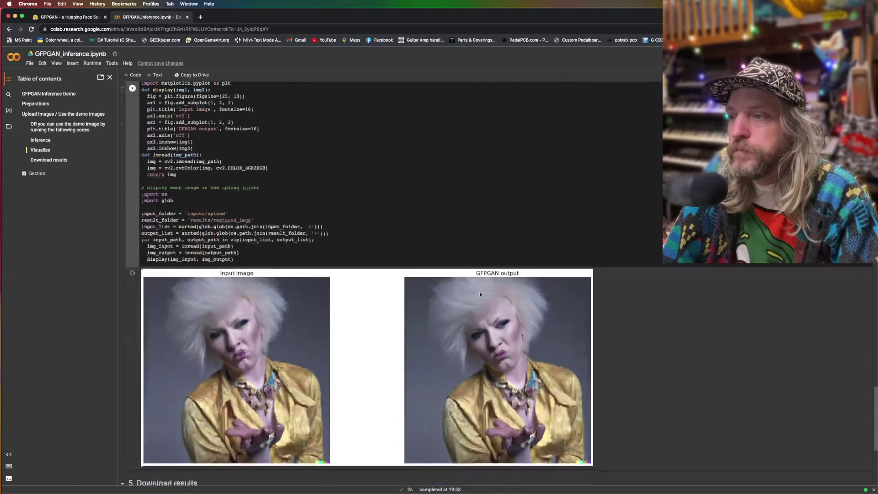
pyautogui.scroll(-2, 481, 292)
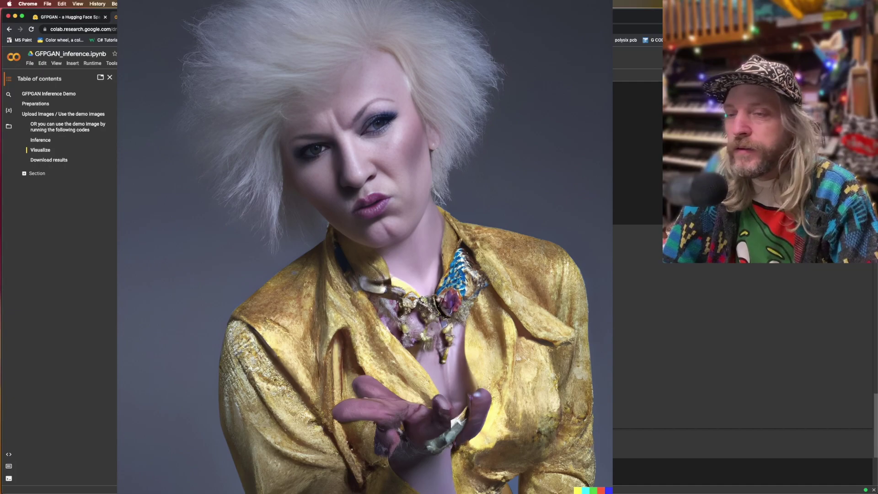
pyautogui.scroll(-2, 744, 320)
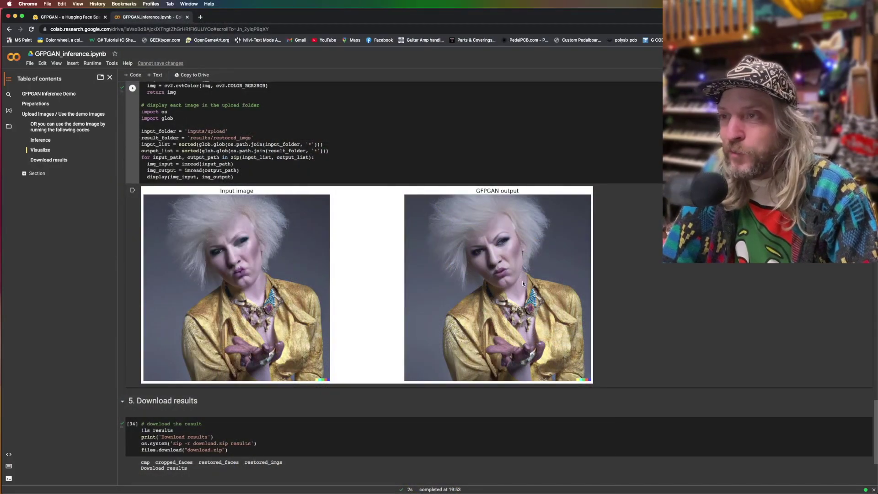
pyautogui.scroll(-5, 523, 284)
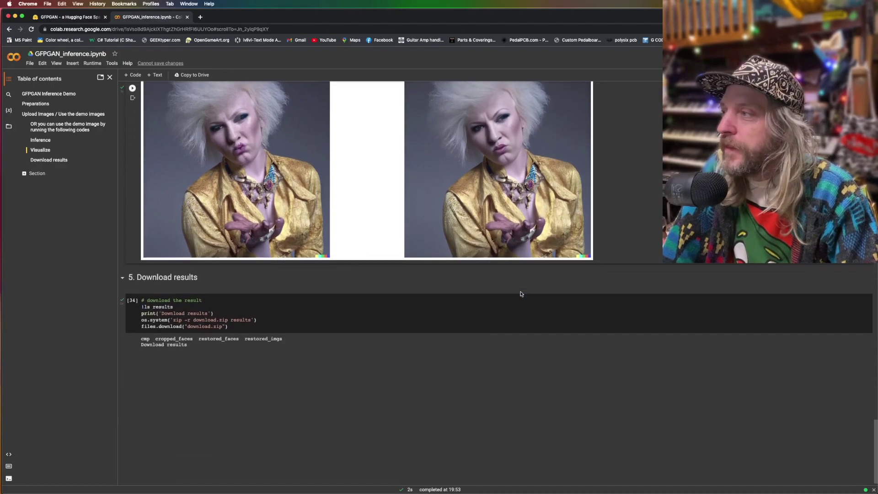
# Zip and download the results as download (4).zip, then switch to Finder to view them.
pyautogui.click(132, 291)
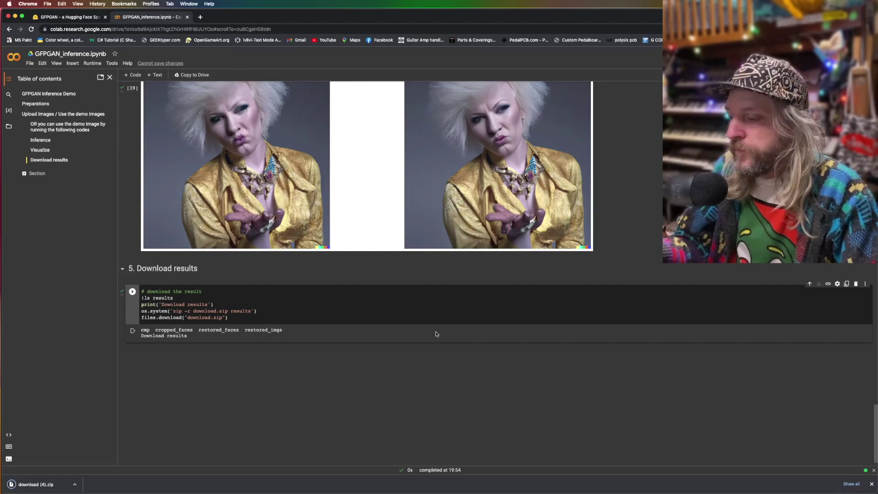
pyautogui.press('super+Tab')
pyautogui.press('super+Tab')
pyautogui.press('super+Tab')
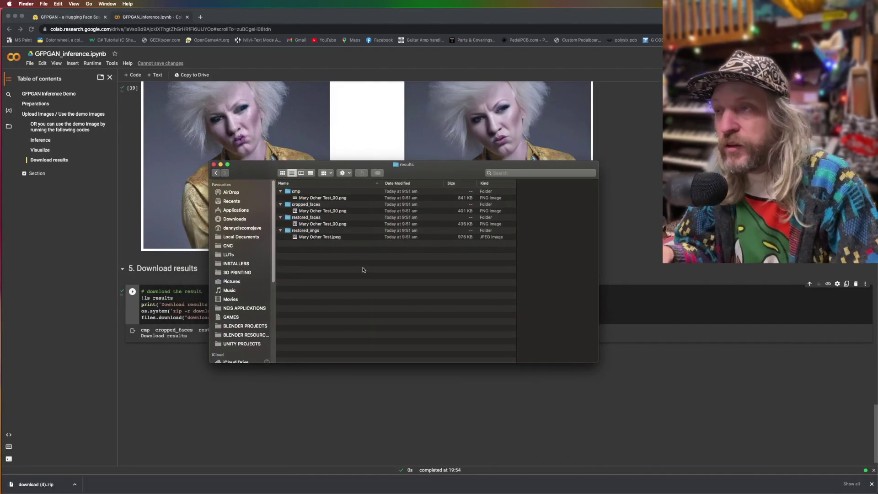
# Quick Look the cmp comparison image and the cropped face image.
pyautogui.click(318, 198)
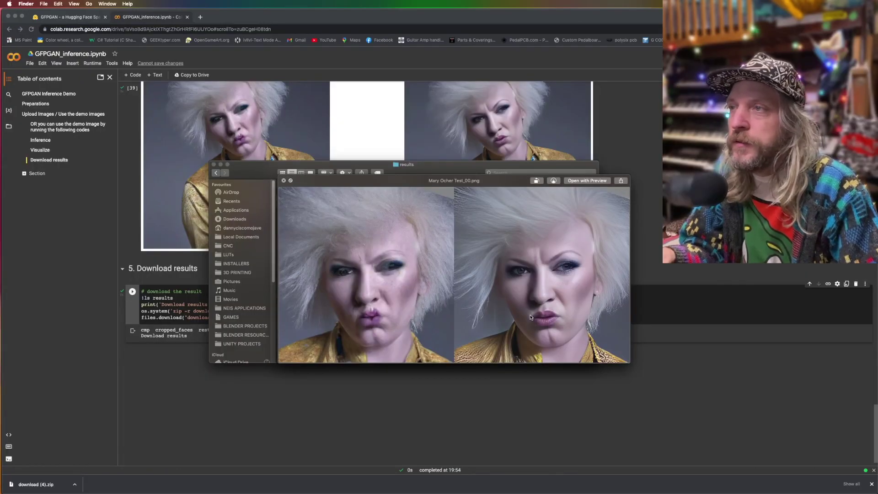
pyautogui.press('space')
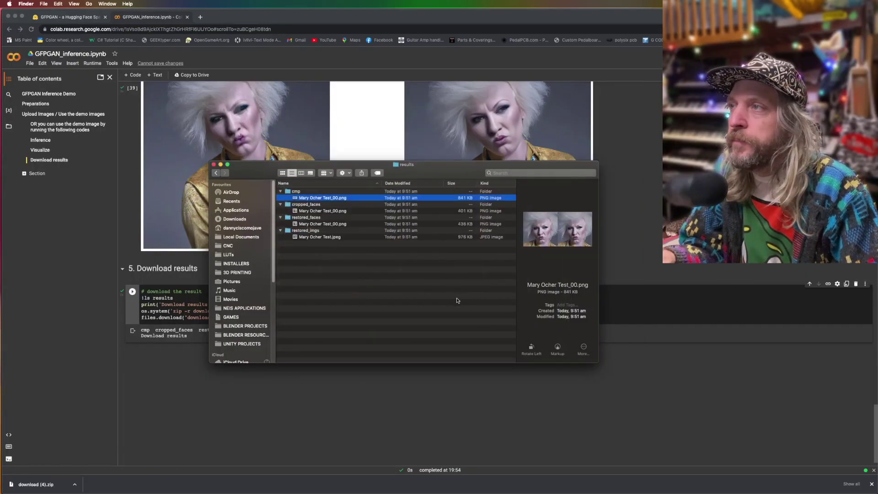
pyautogui.click(316, 210)
pyautogui.press('space')
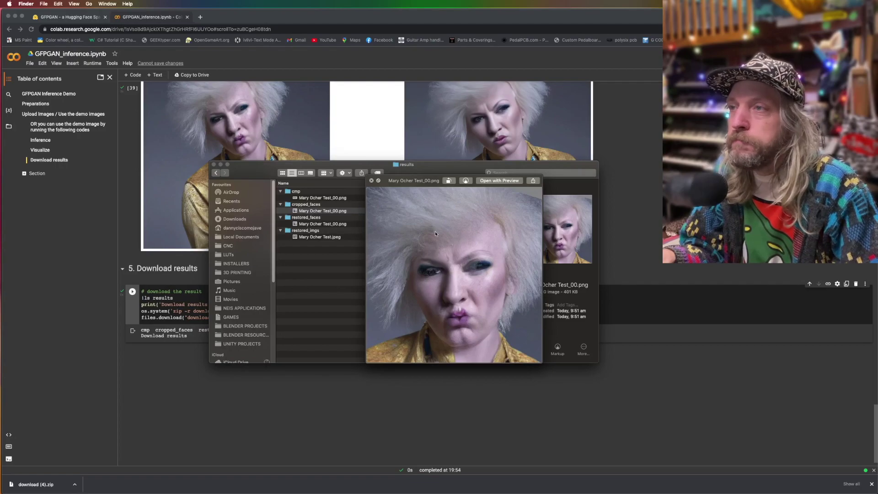
pyautogui.press('space')
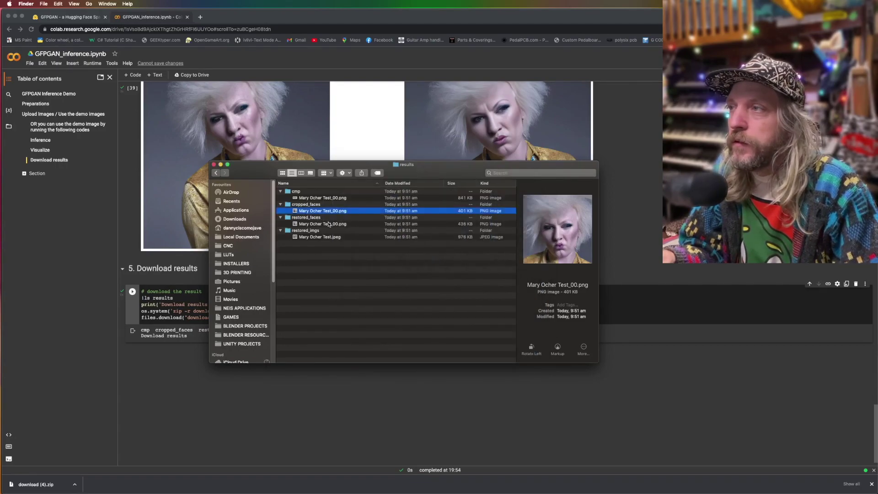
# Quick Look the restored face and restored full portrait, then return to the Colab notebook.
pyautogui.click(329, 224)
pyautogui.press('space')
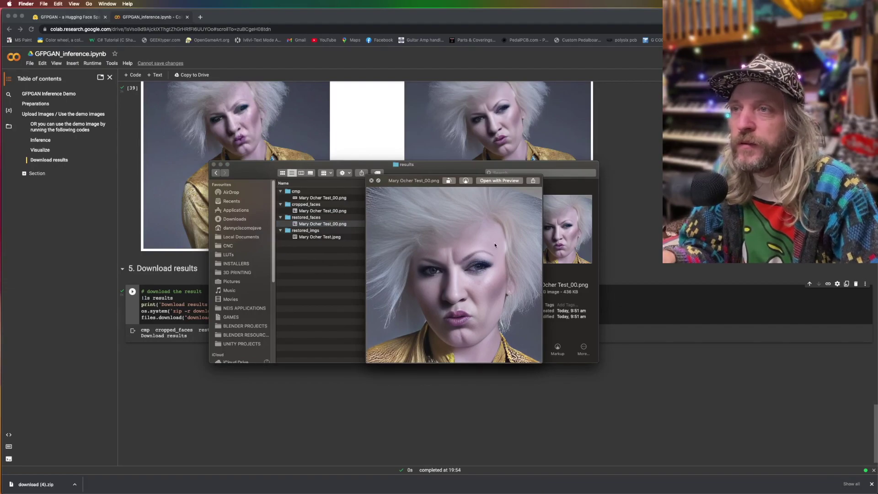
pyautogui.press('space')
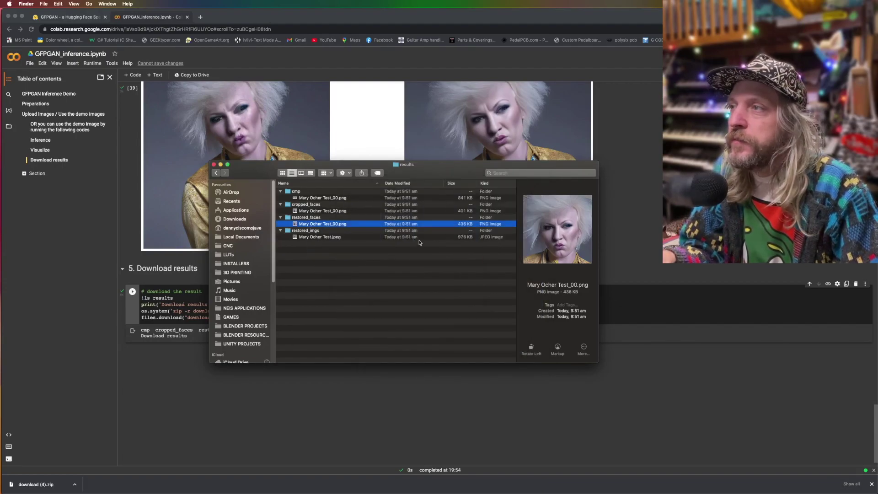
pyautogui.click(320, 237)
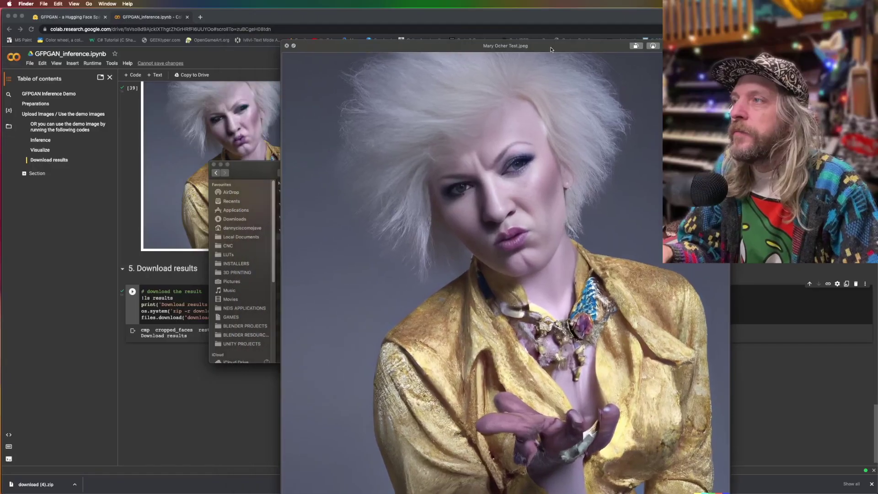
pyautogui.moveTo(551, 49); pyautogui.dragTo(454, 39)
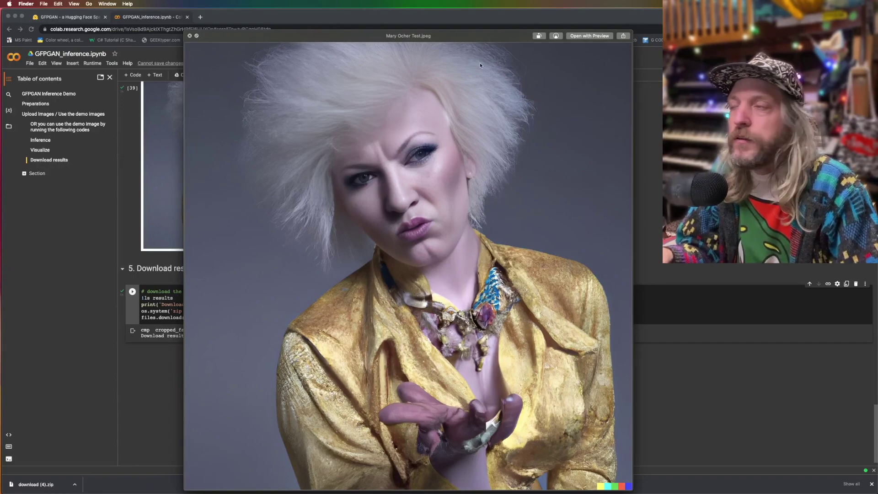
pyautogui.click(125, 221)
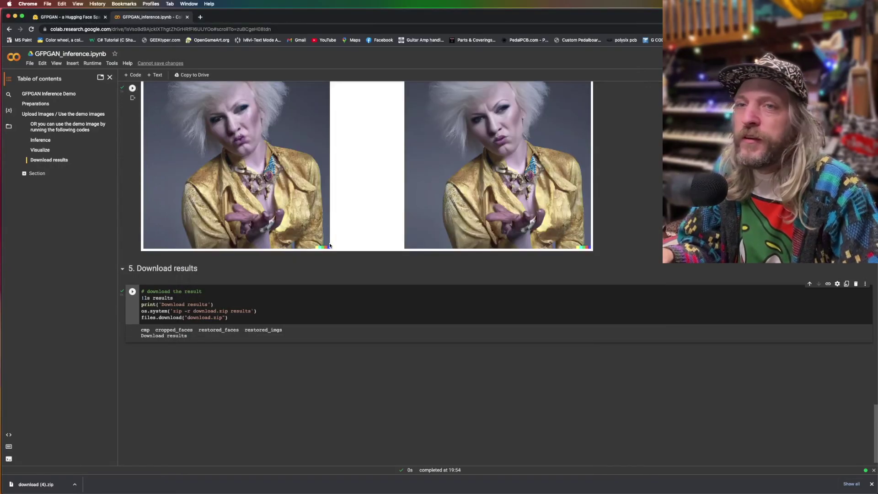
pyautogui.scroll(20, 329, 246)
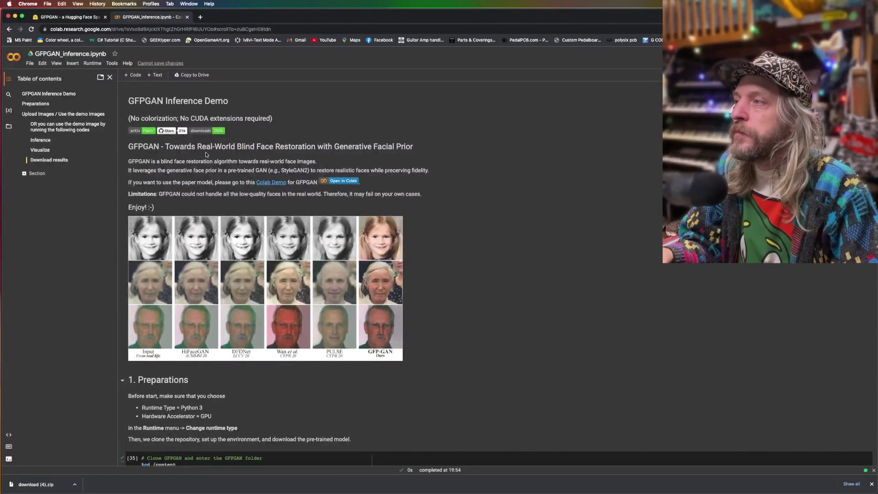
pyautogui.scroll(-3, 212, 157)
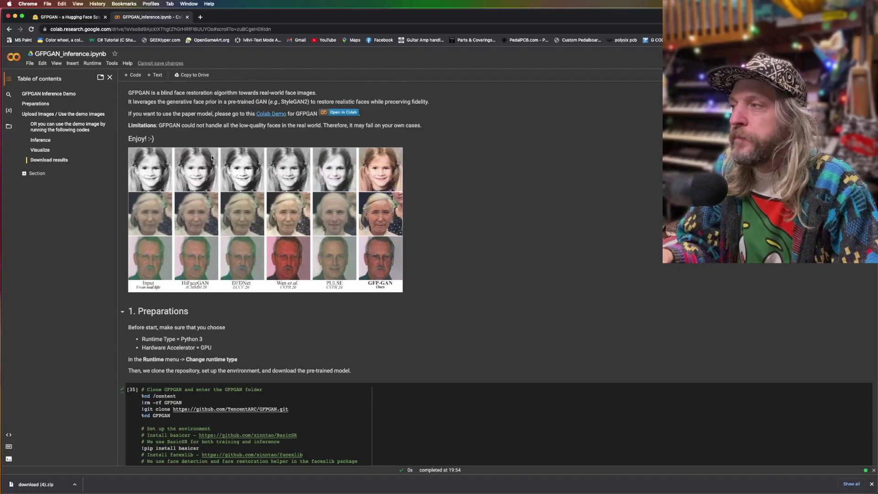